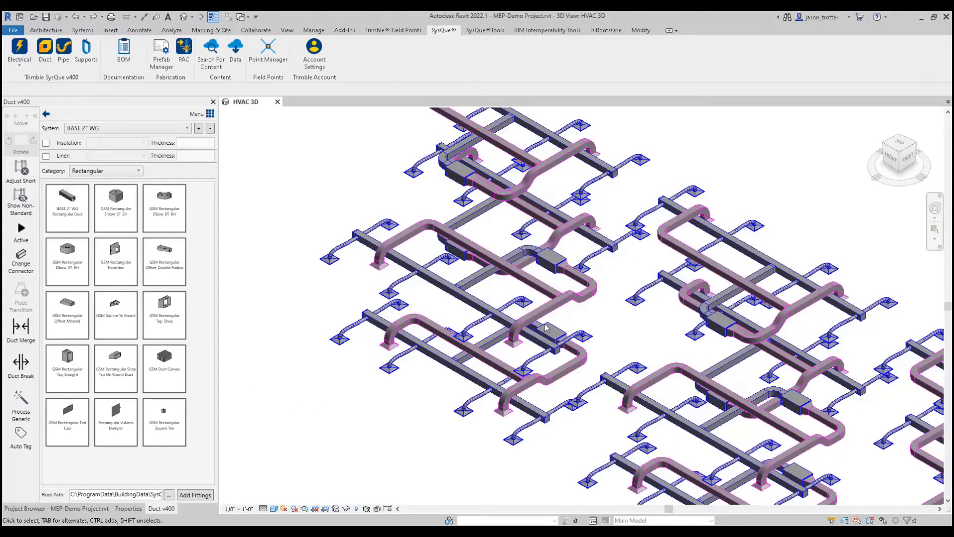
Select the complete connected return duct run with its two diffusers and temporarily isolate it in the 3D view.
key(Tab)
click(568, 306)
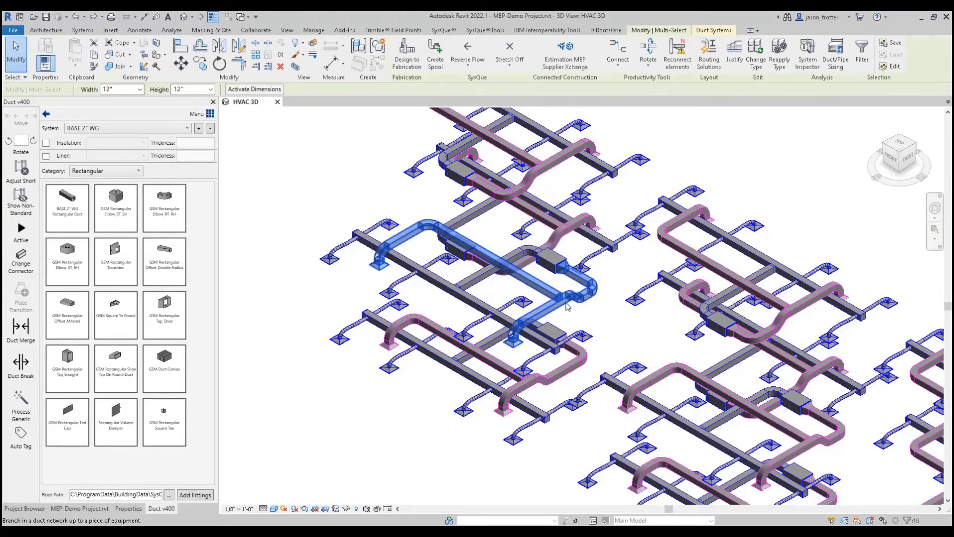
key(h)
key(i)
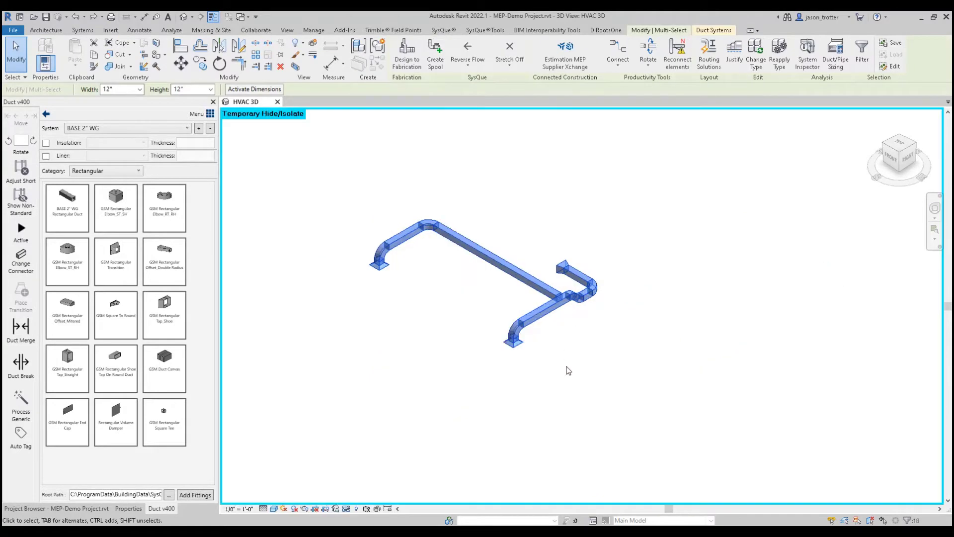
click(568, 371)
Select the entire isolated return duct run and break its straight ducts into segments with Duct Break.
drag(575, 349, 343, 209)
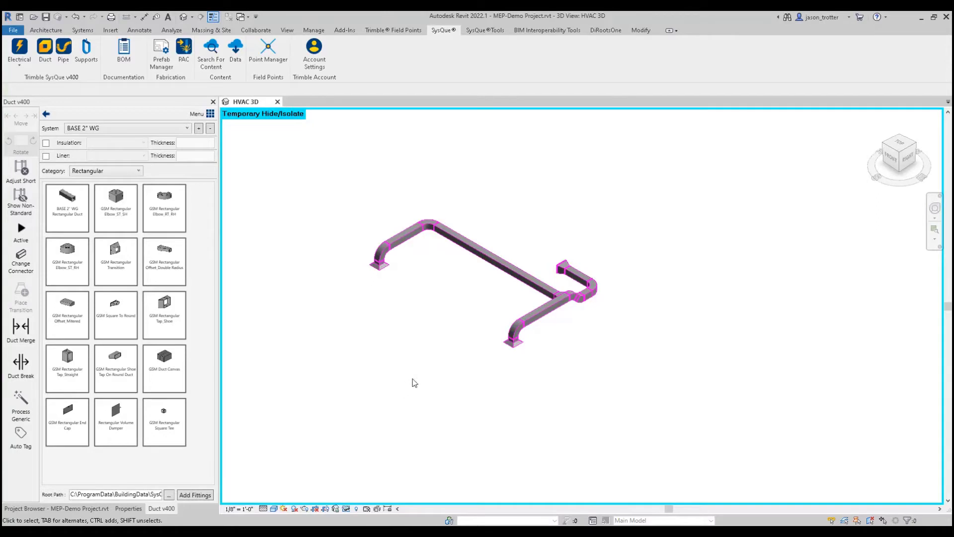
click(511, 337)
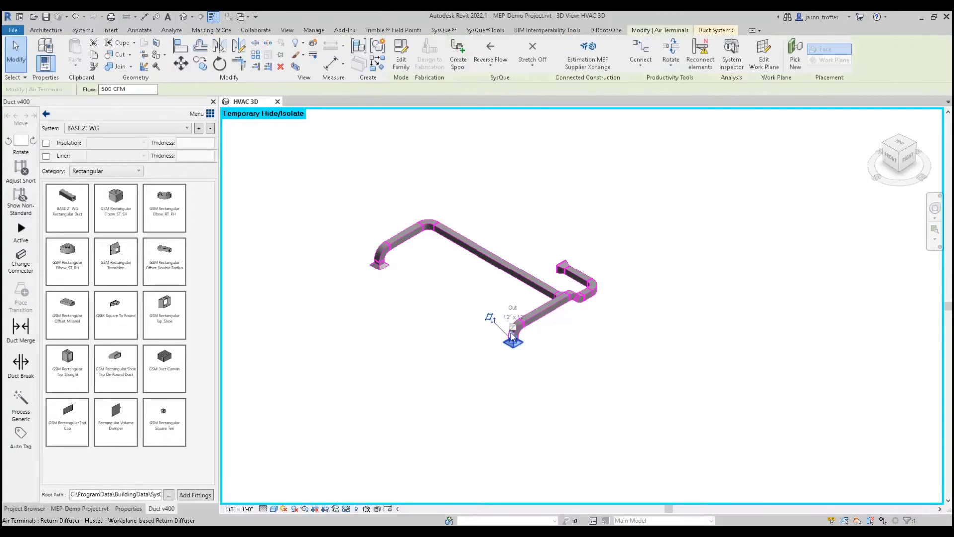
key(Escape)
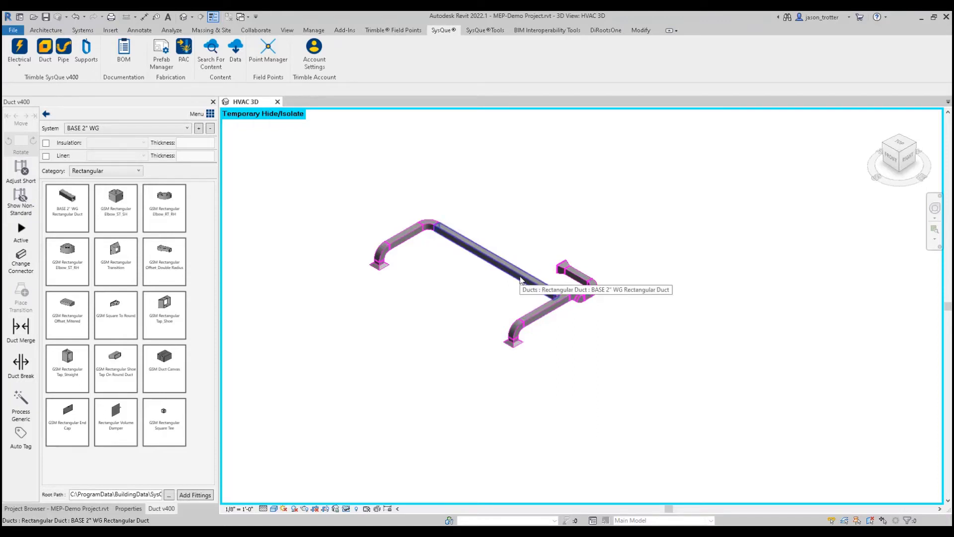
drag(615, 370, 320, 218)
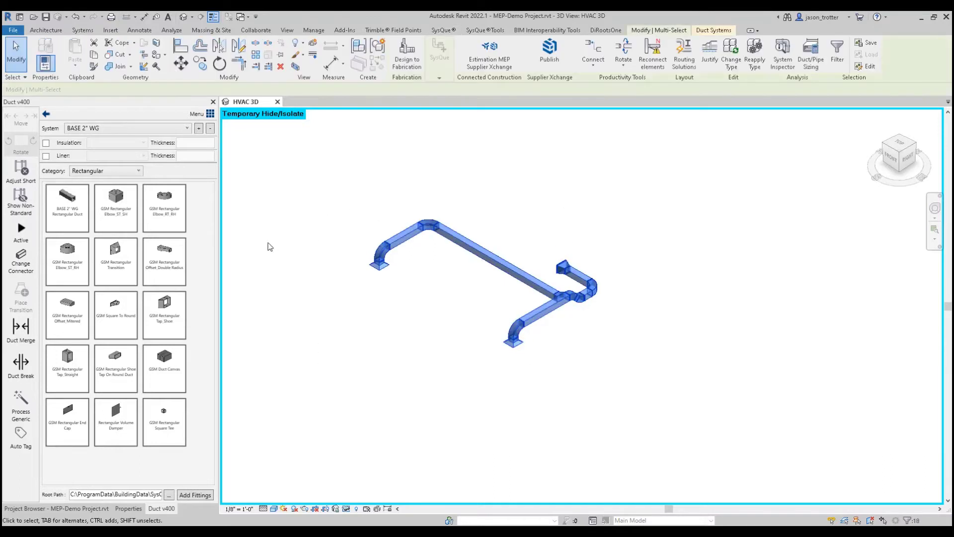
click(22, 366)
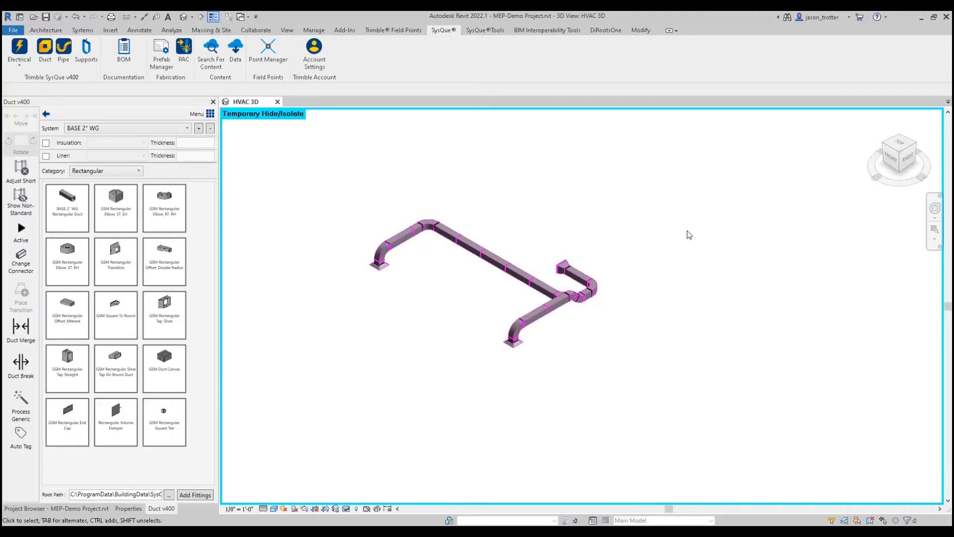
Try to move the long segmented duct run between the elbow and the tap closer to the two diffusers.
click(900, 149)
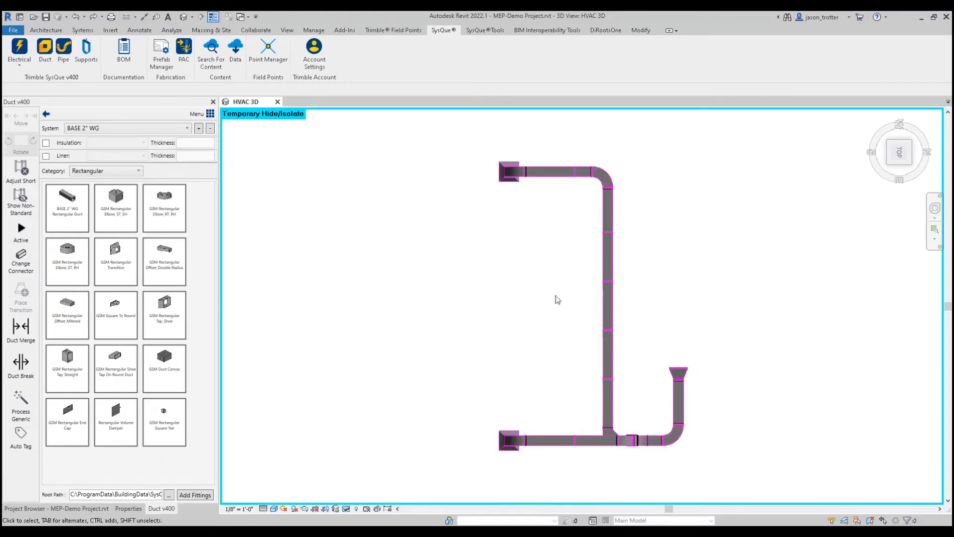
click(603, 312)
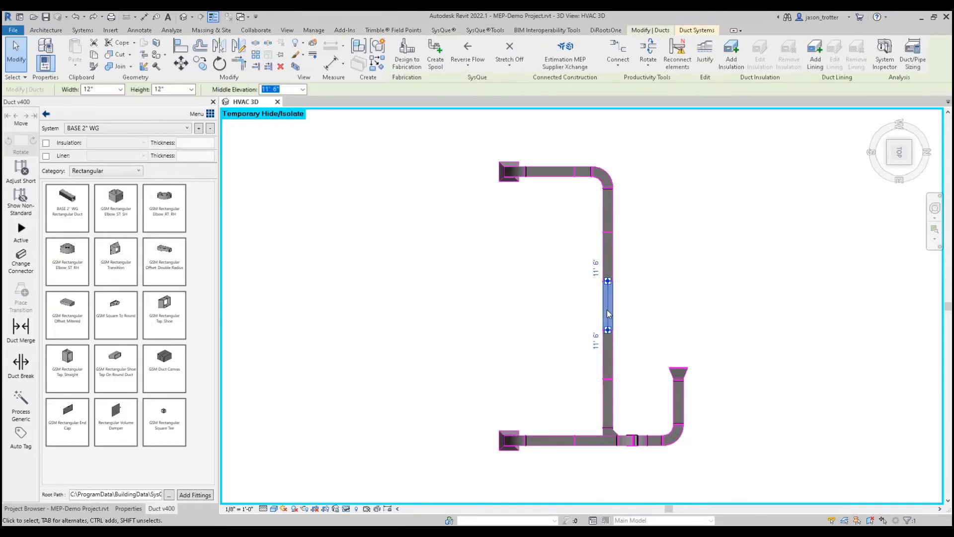
key(Escape)
click(605, 313)
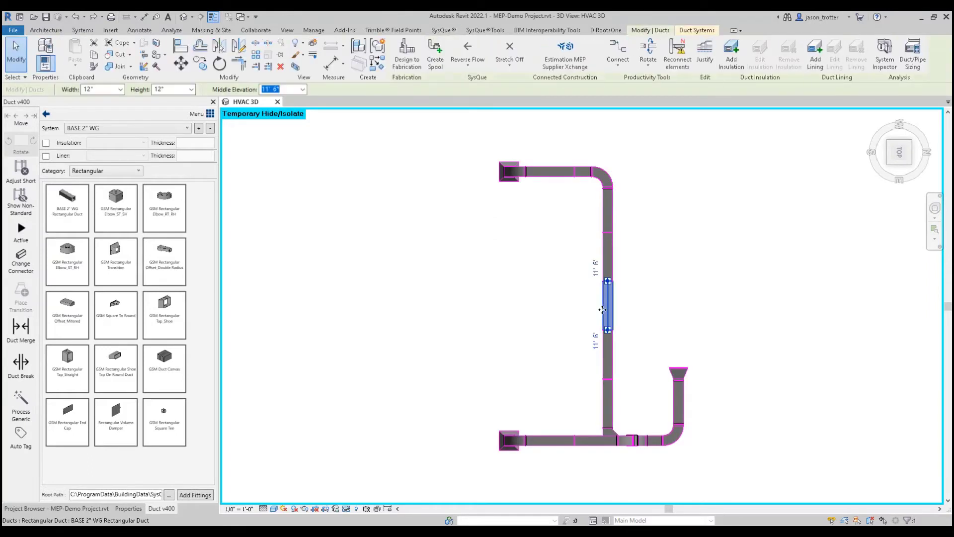
drag(604, 313, 579, 307)
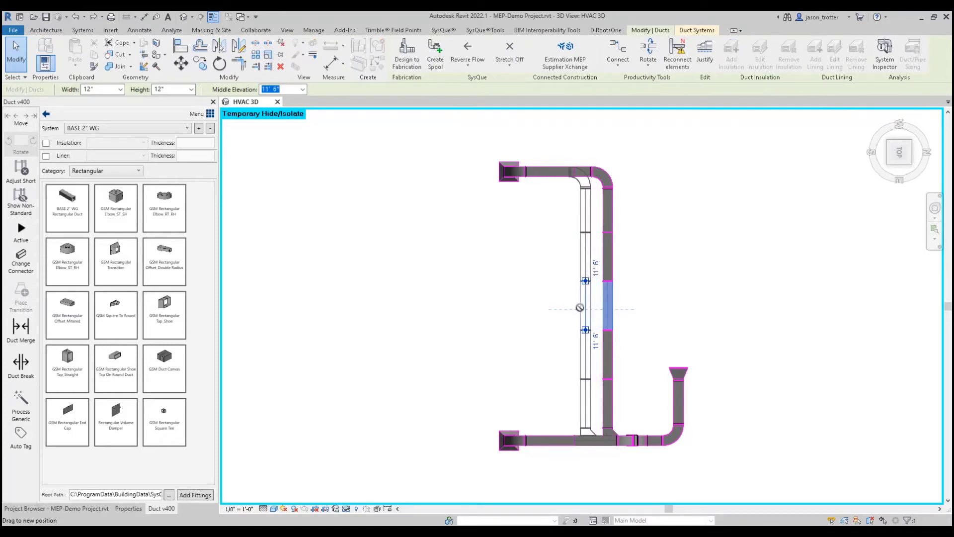
drag(579, 307, 579, 308)
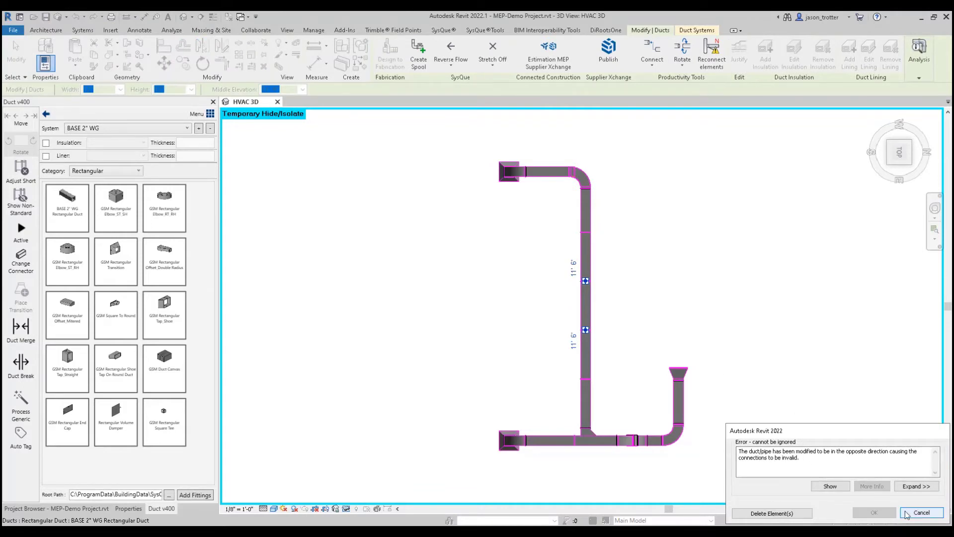
click(920, 513)
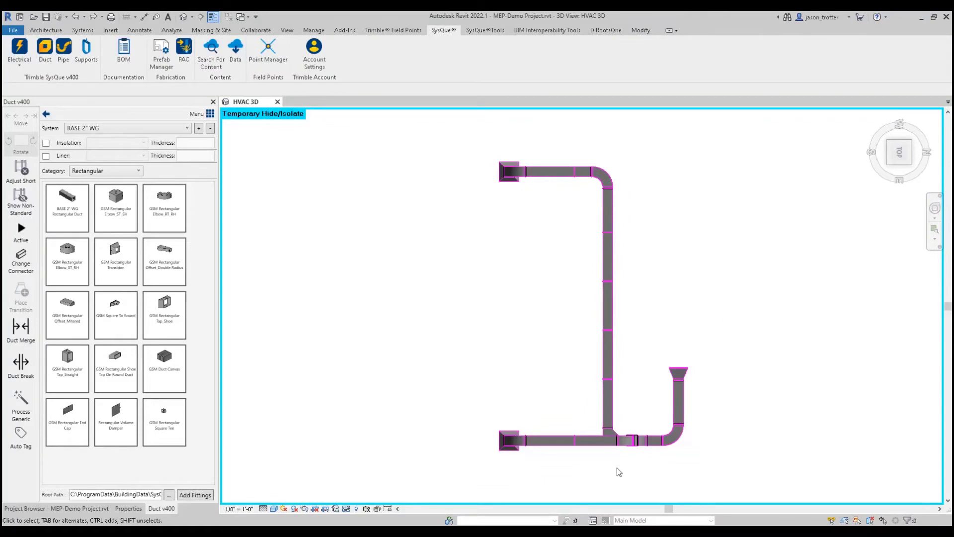
Merge the segments of the two branch ducts leading to the diffusers with Duct Merge, preserving the detected user scope data.
drag(583, 469, 549, 169)
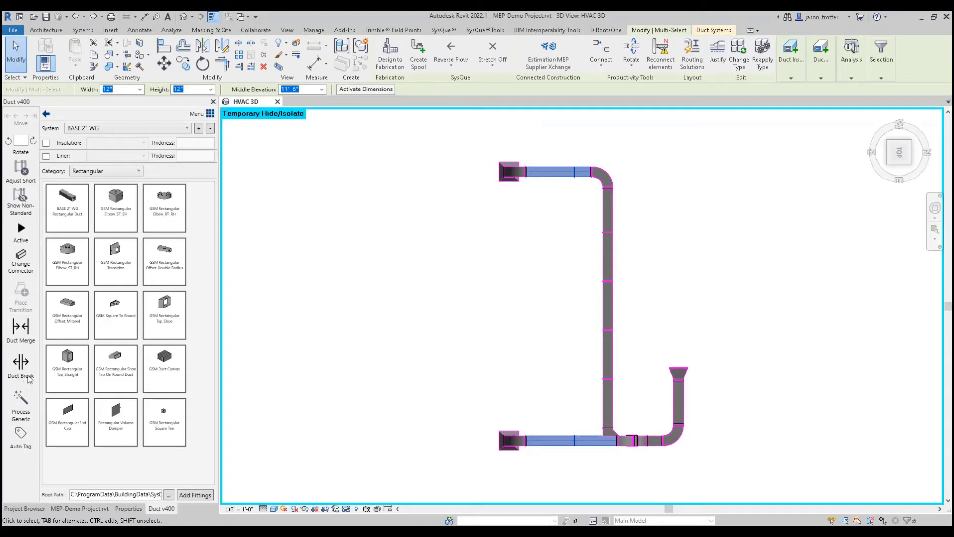
click(22, 330)
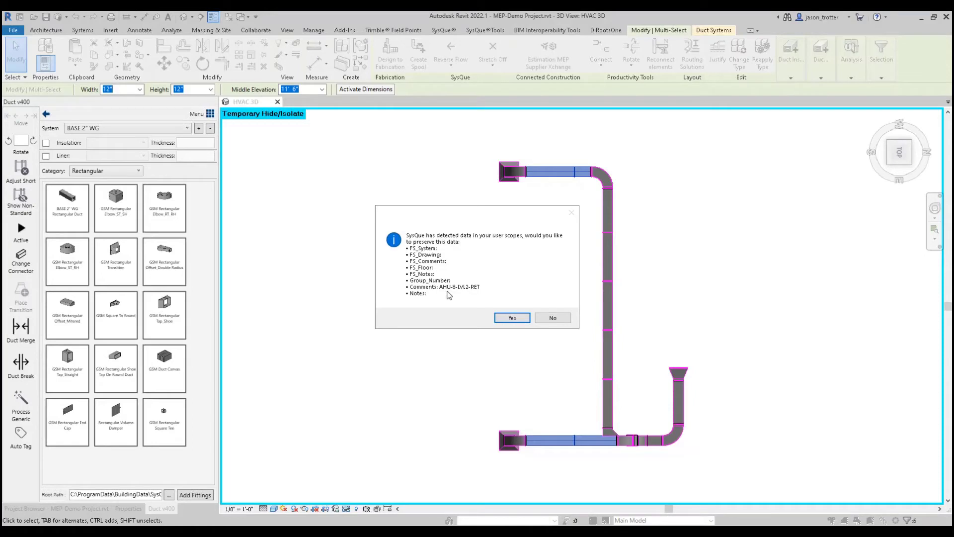
click(513, 318)
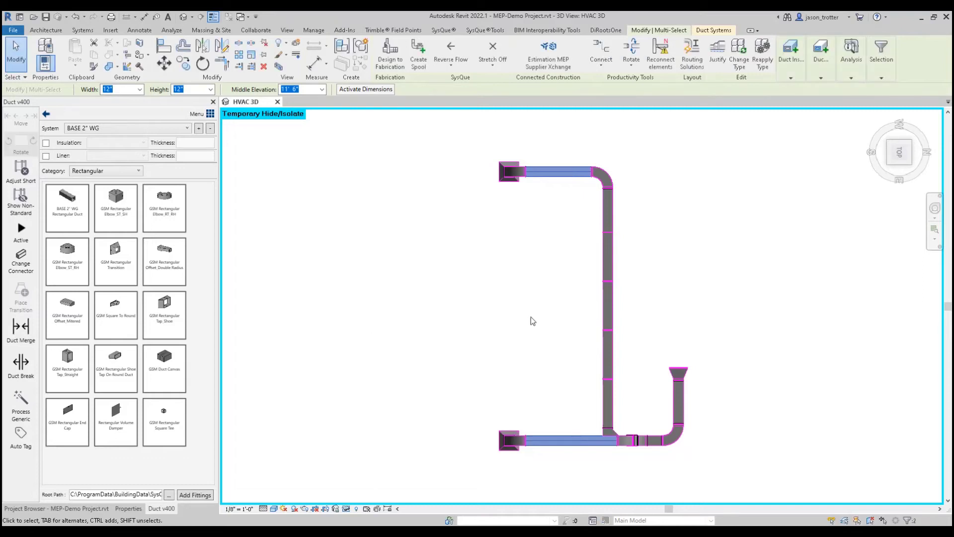
Examine the properties of the two merged branch ducts, including their identity data.
click(569, 443)
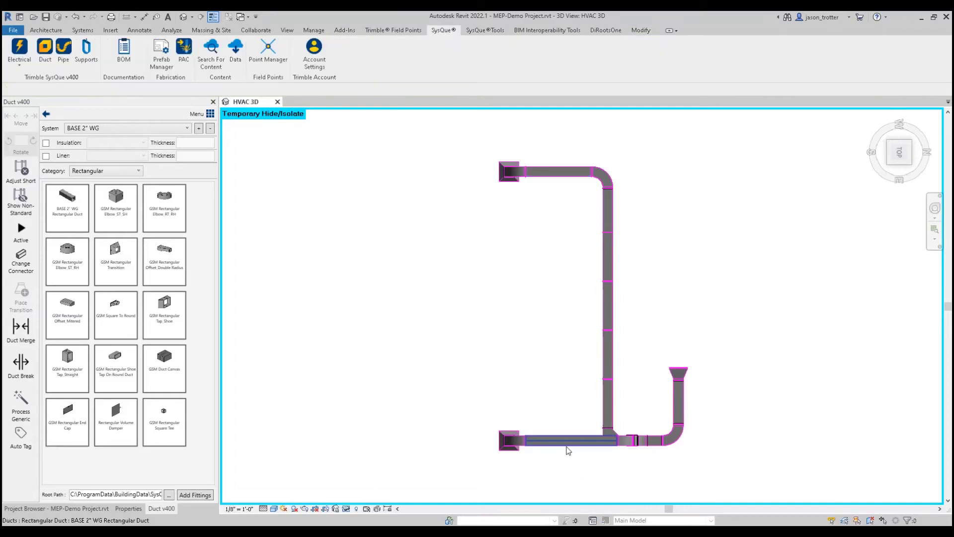
click(128, 508)
scroll(115, 382, down, 5)
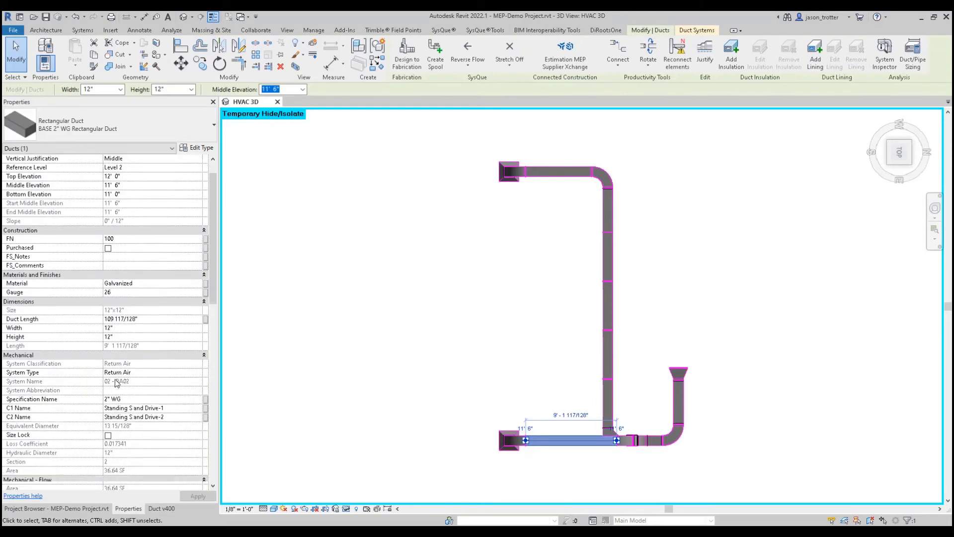
scroll(115, 379, down, 3)
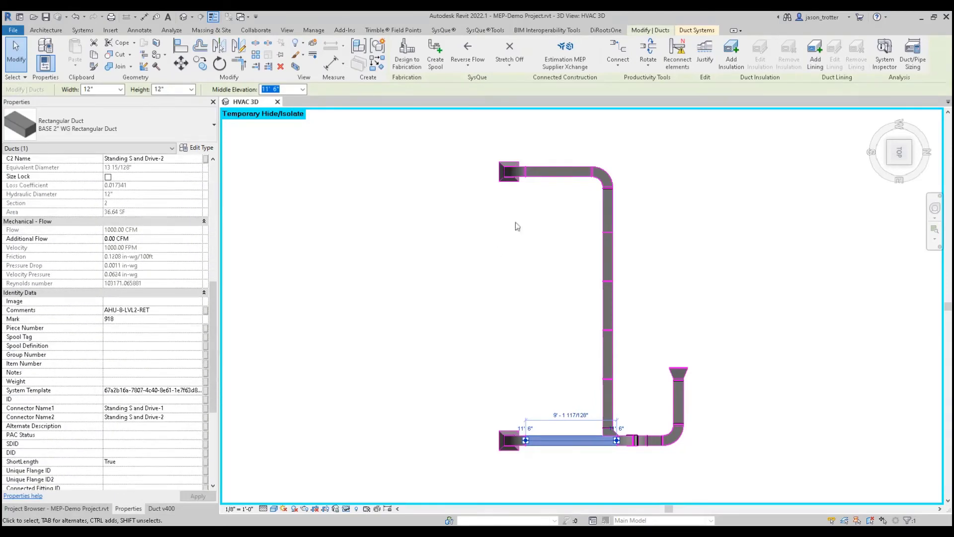
click(552, 172)
click(552, 172)
scroll(74, 375, down, 3)
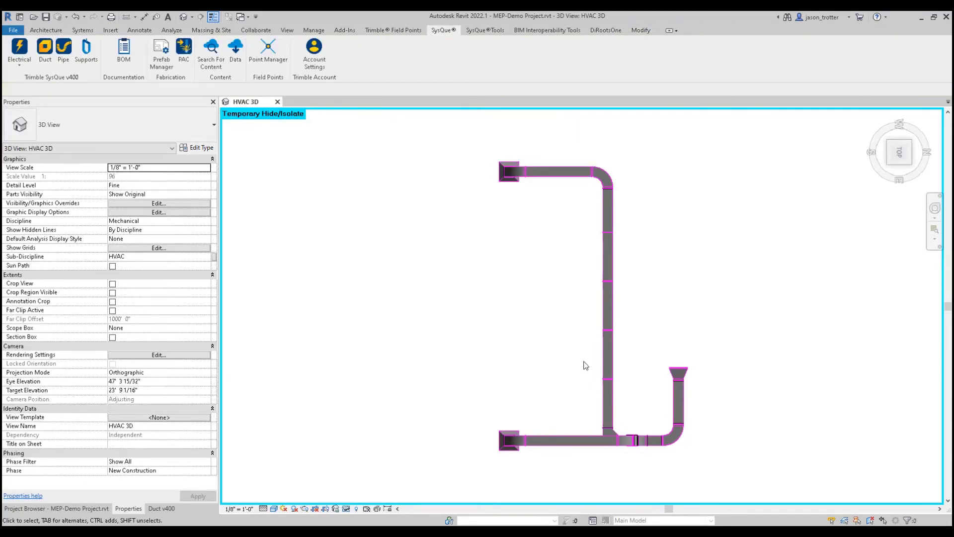
Move the long segmented duct run, with its elbow and tap, closer to the two diffusers.
click(602, 363)
drag(601, 362, 547, 362)
click(592, 454)
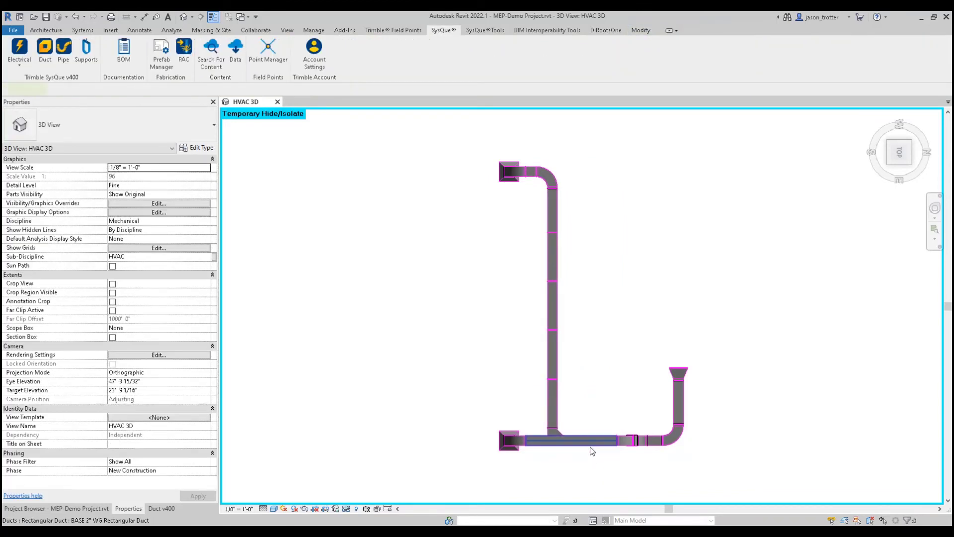
Break the merged lower branch duct into segments again with Duct Break and check the joint beside the tap.
click(588, 444)
click(162, 509)
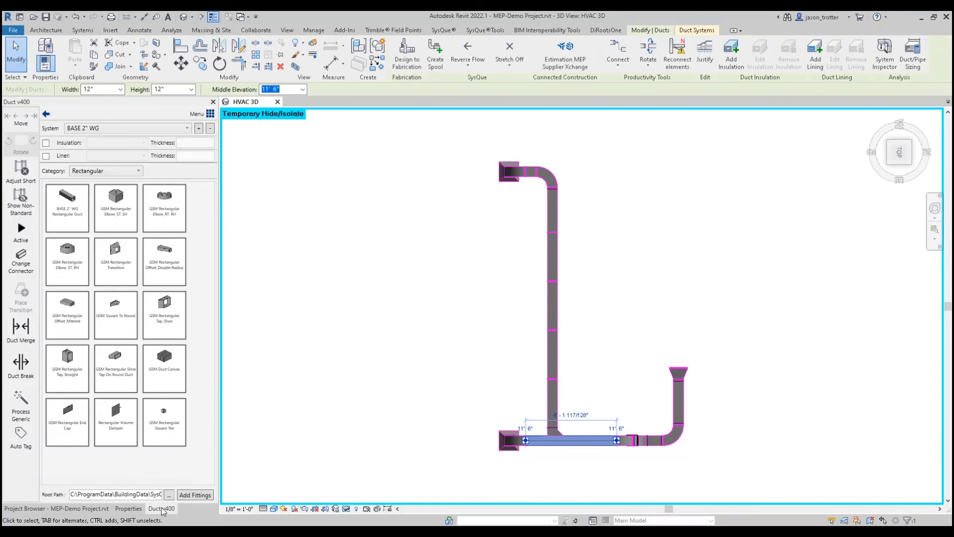
click(20, 362)
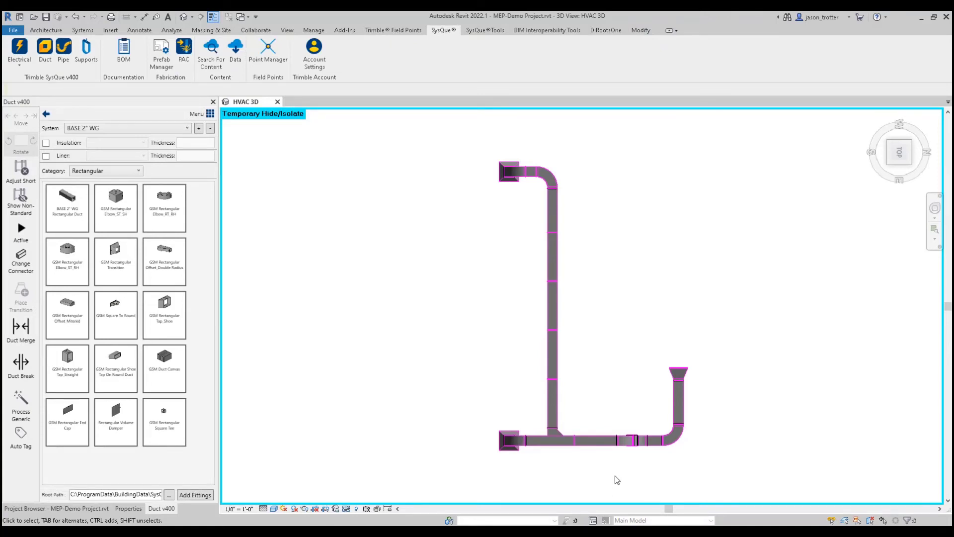
scroll(589, 455, up, 4)
drag(547, 398, 572, 458)
click(571, 460)
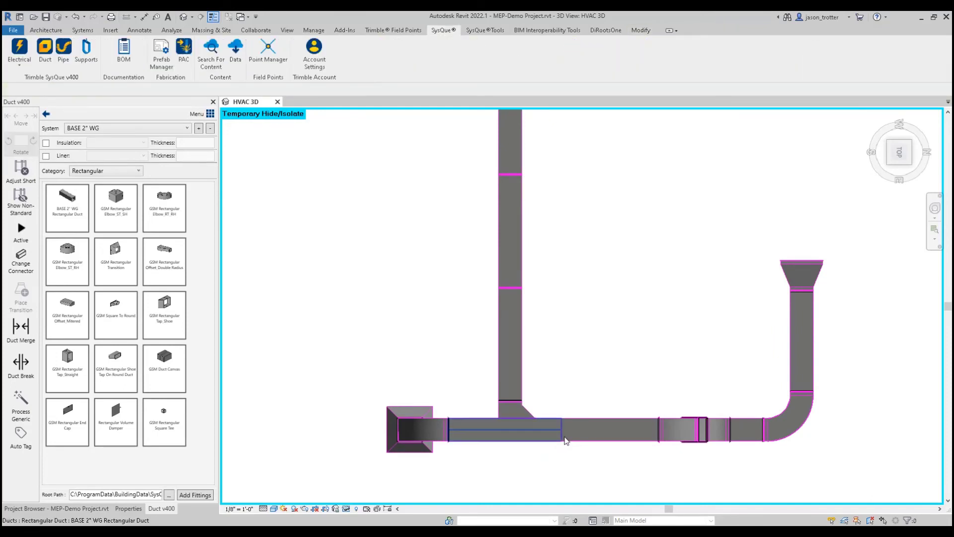
click(521, 384)
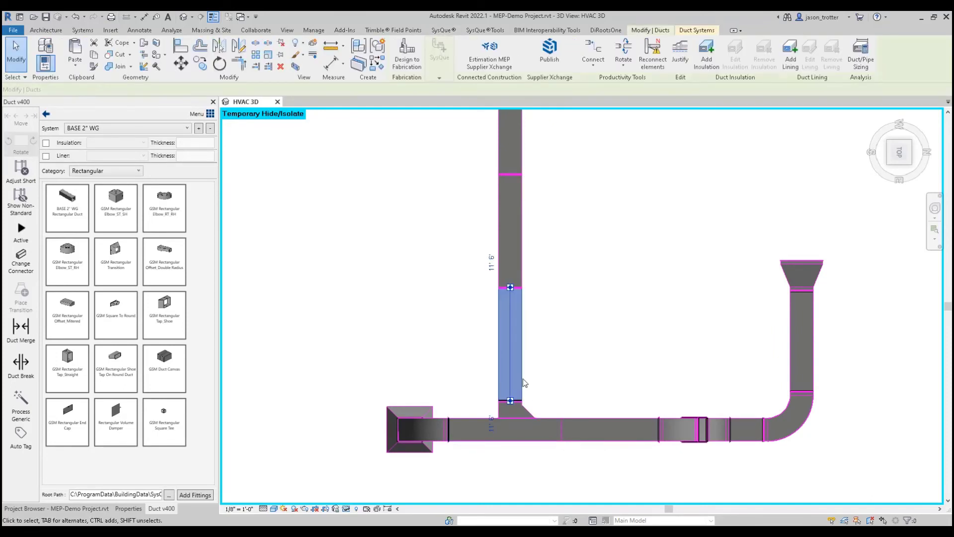
click(572, 459)
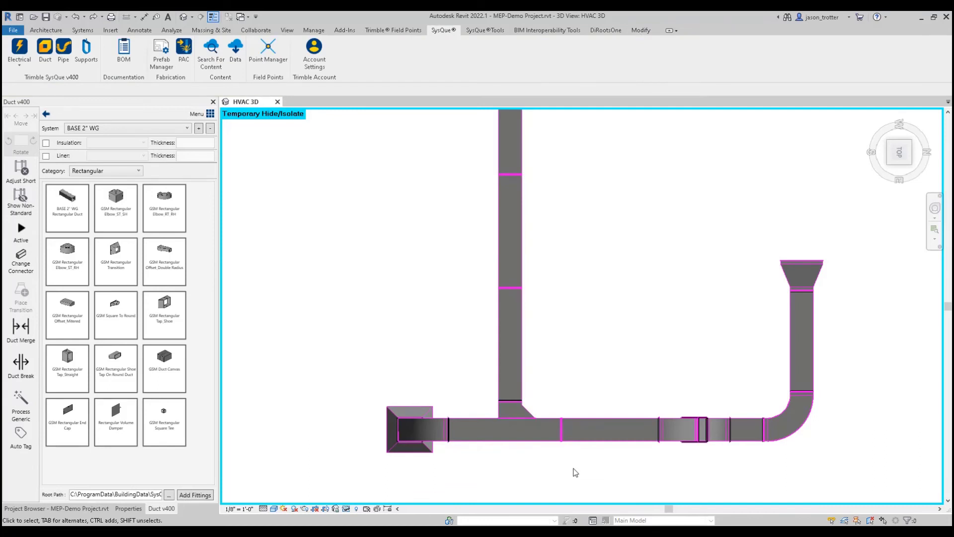
Select all segments of the long duct run between the elbow and the tap.
scroll(275, 454, down, 3)
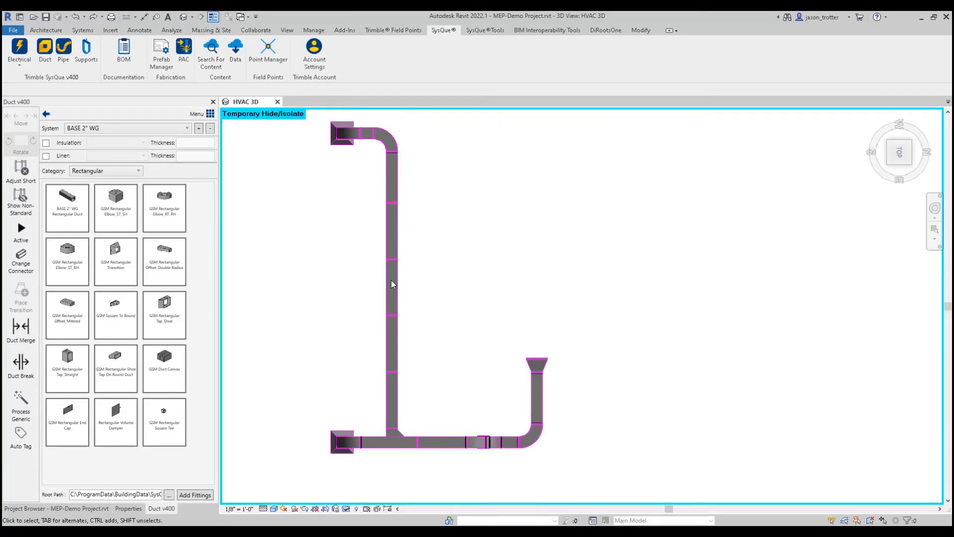
drag(419, 396, 324, 175)
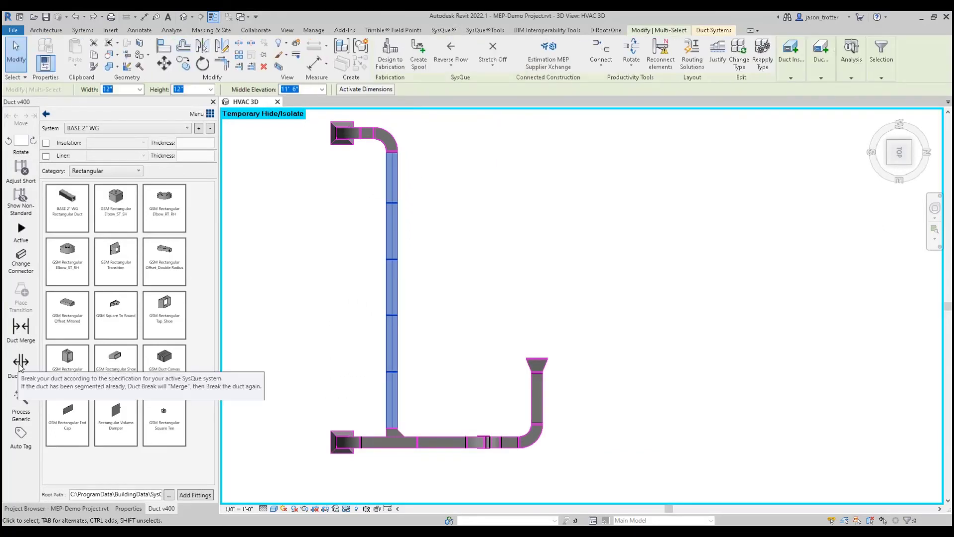